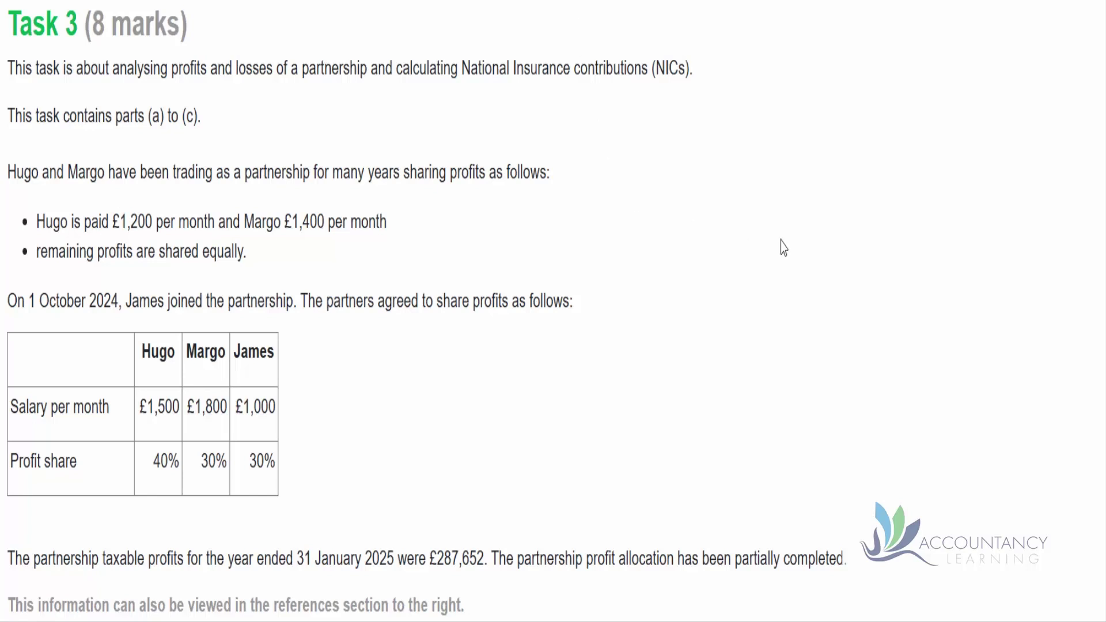
- Enter Hugo's salary of 9,600 for the period to 30 September 2024
scroll(784, 248, down, 2)
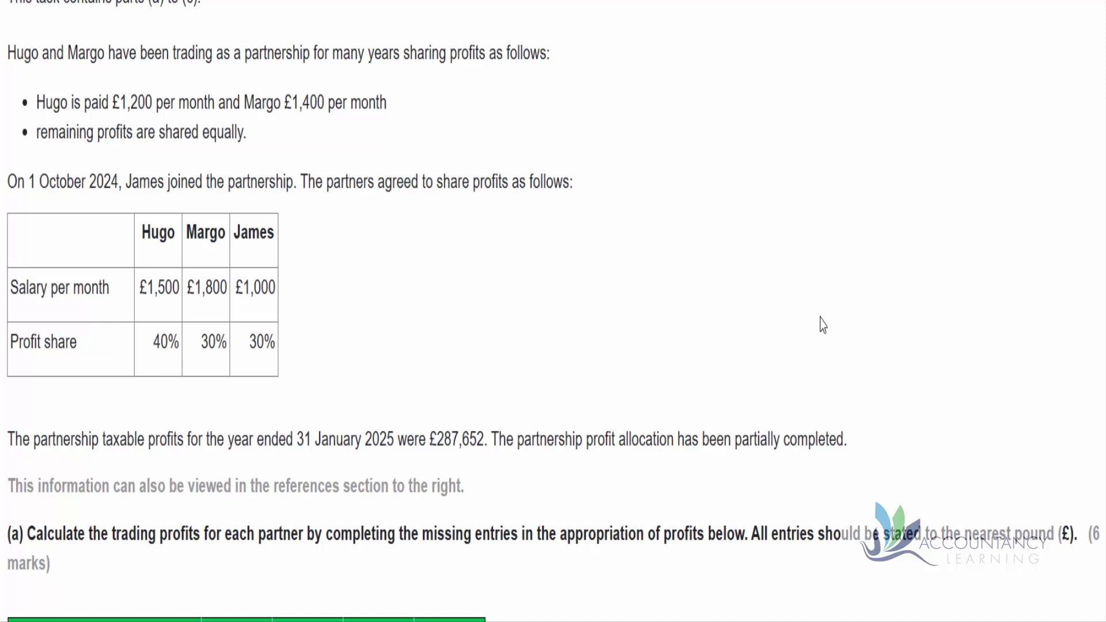
scroll(822, 325, down, 8)
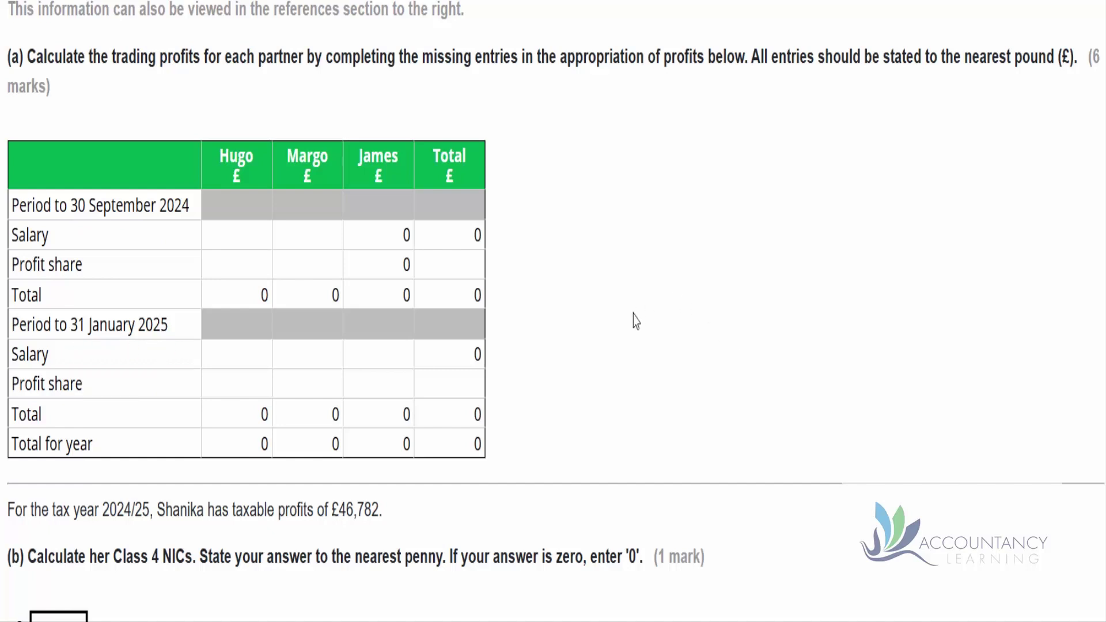
scroll(636, 321, up, 10)
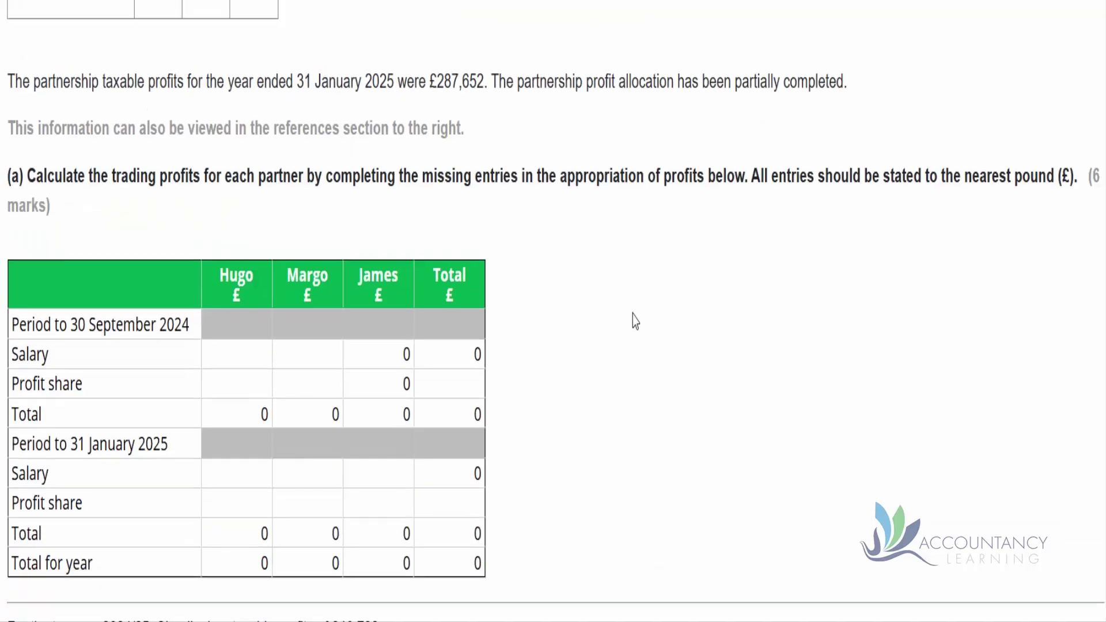
scroll(636, 321, up, 1)
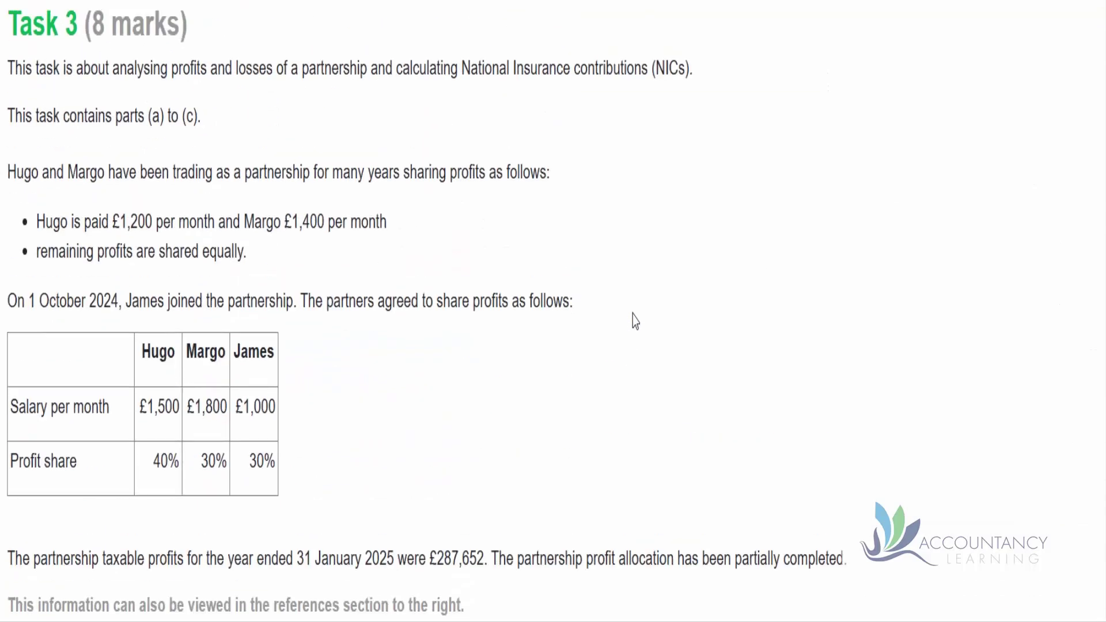
scroll(636, 321, down, 2)
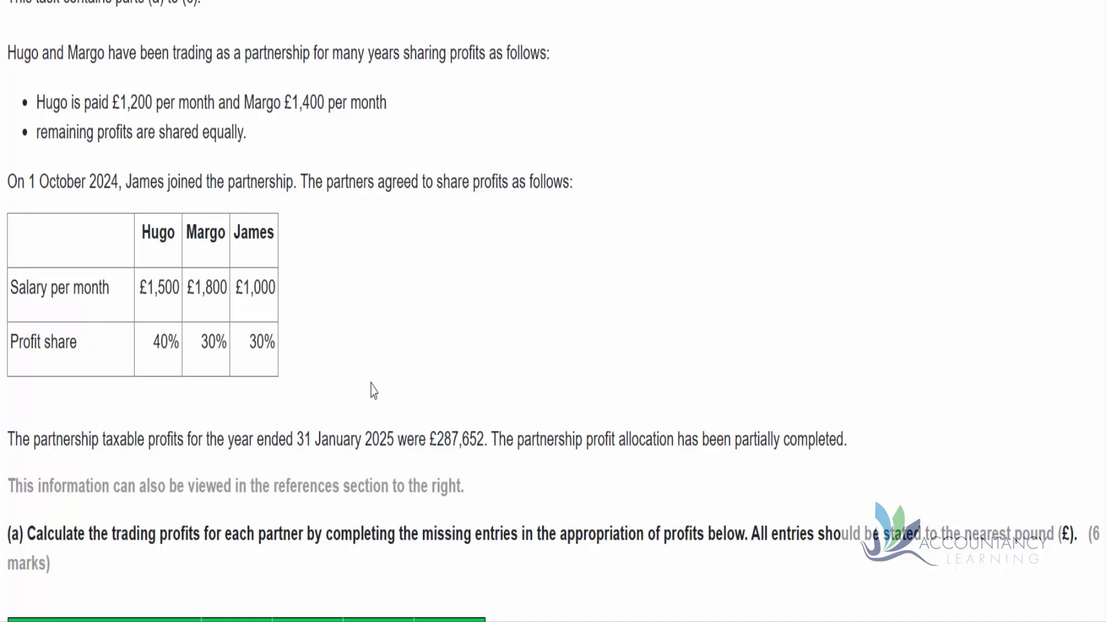
scroll(373, 407, down, 4)
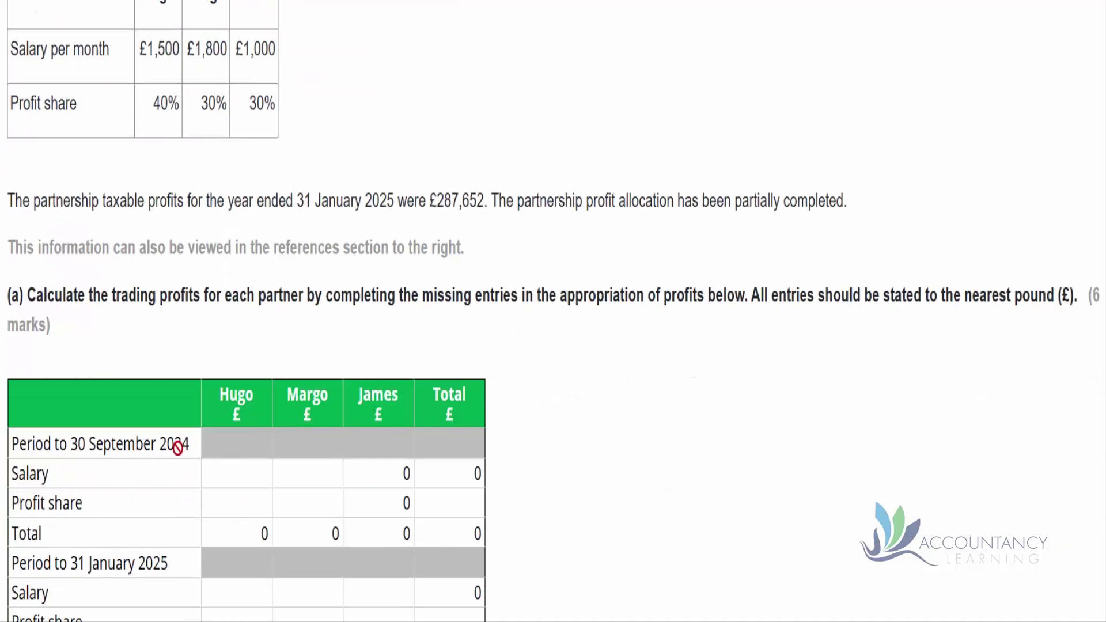
scroll(321, 318, up, 4)
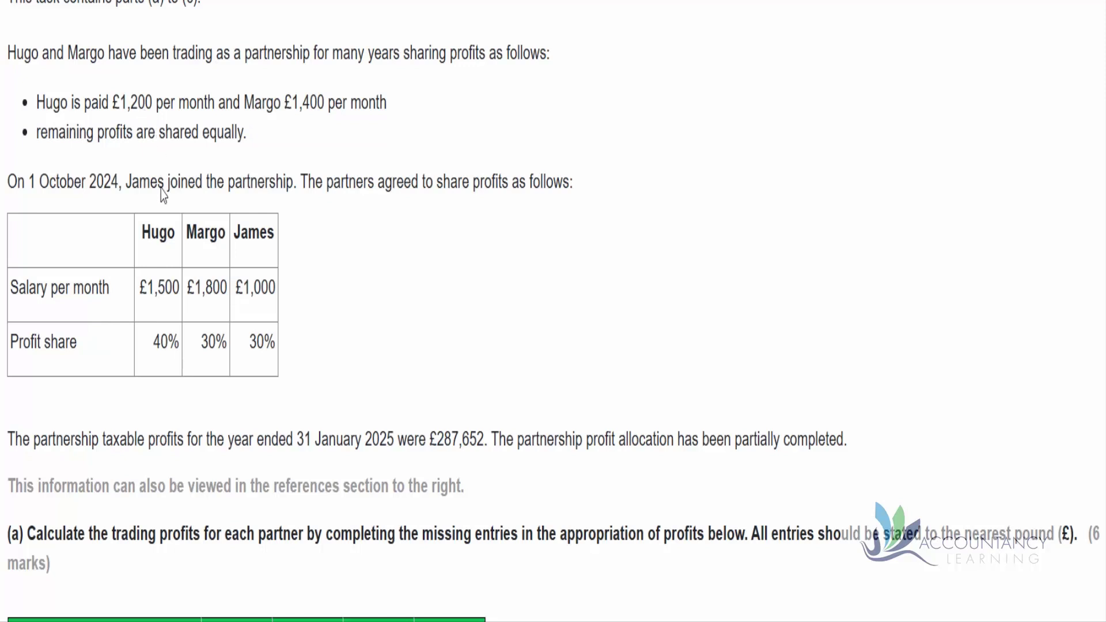
scroll(163, 198, down, 8)
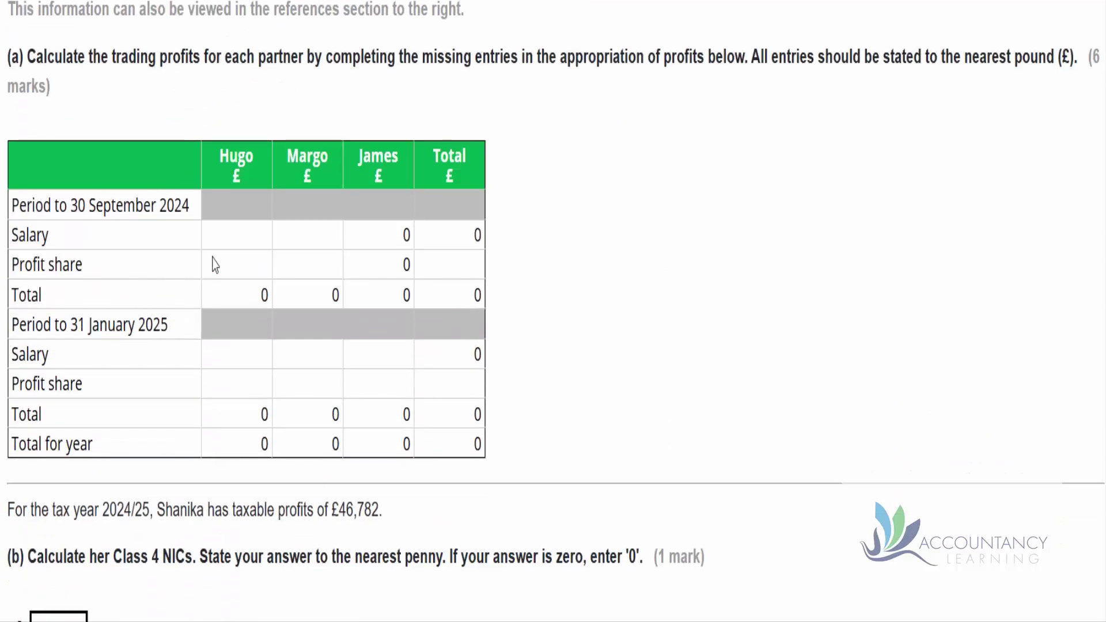
click(256, 239)
text(9,600)
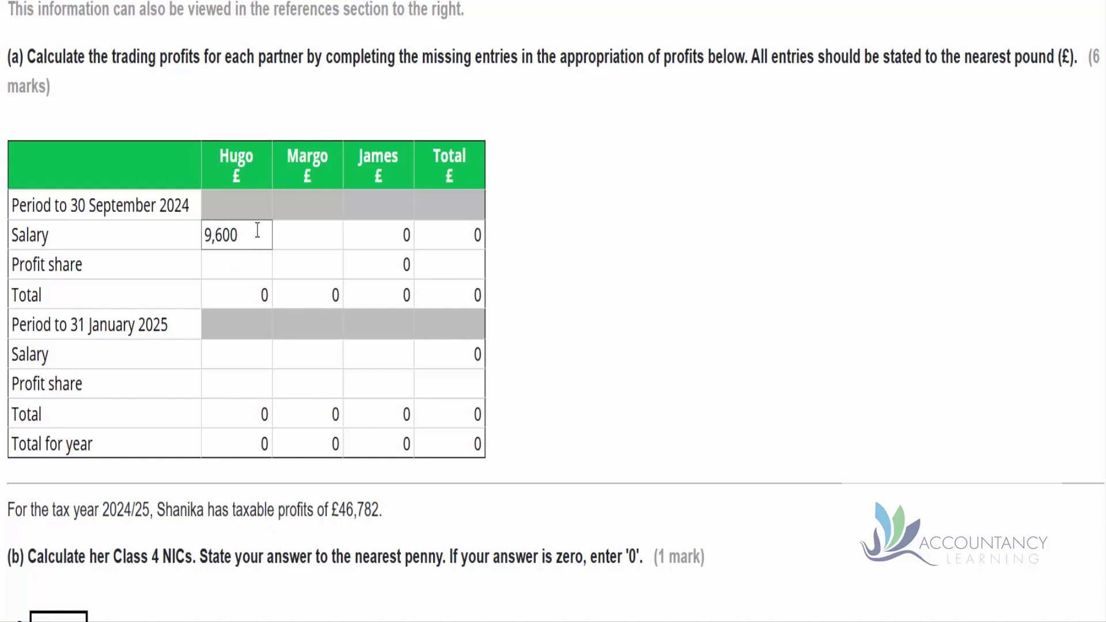
click(666, 243)
- Enter Margo's salary of 11,200 for the same period, bringing total salaries to 20,800
scroll(634, 256, up, 8)
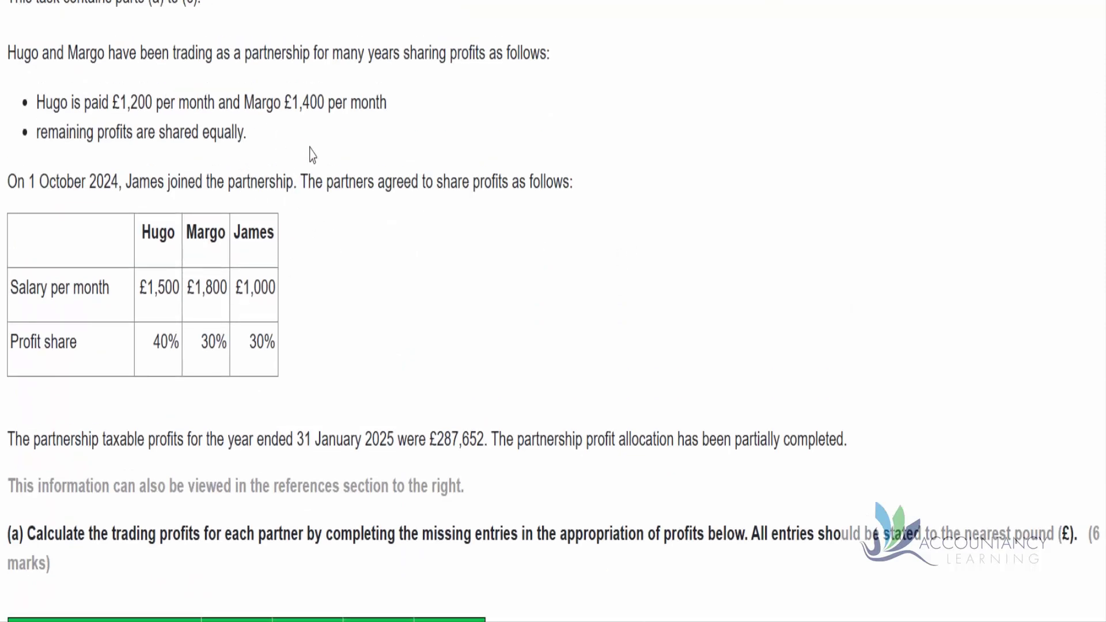
scroll(314, 154, down, 3)
scroll(330, 201, down, 5)
click(326, 233)
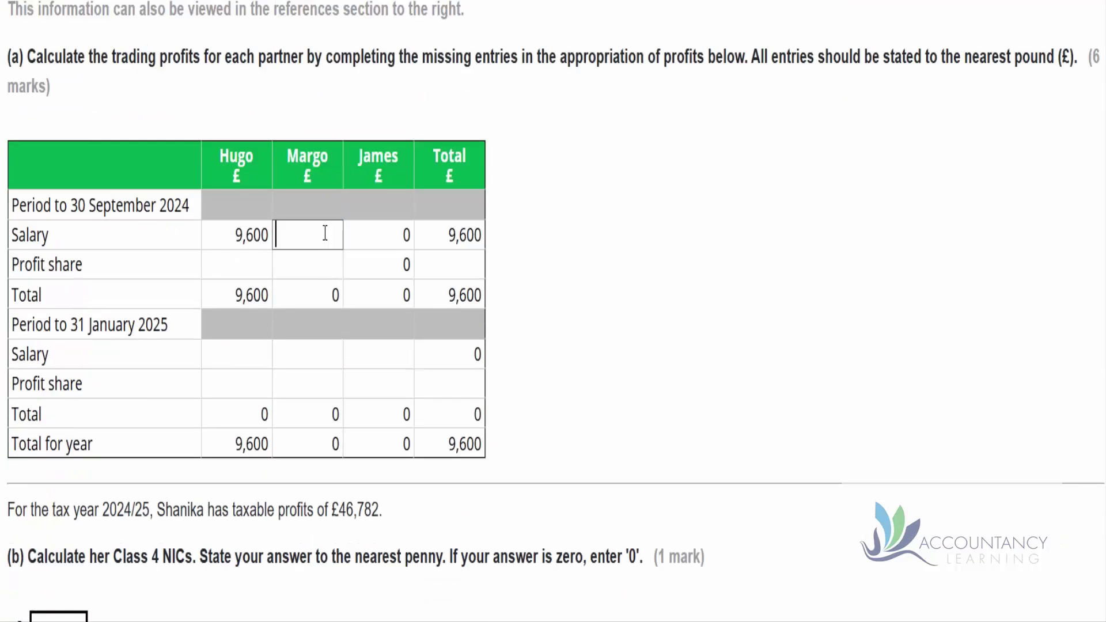
text(11200)
key(Tab)
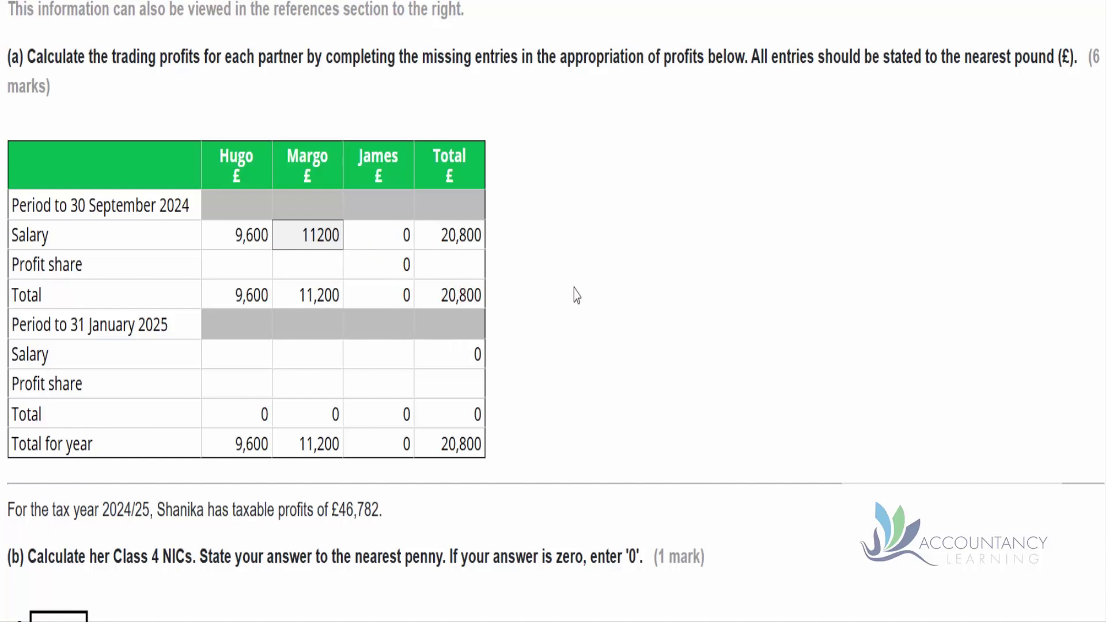
scroll(577, 295, up, 5)
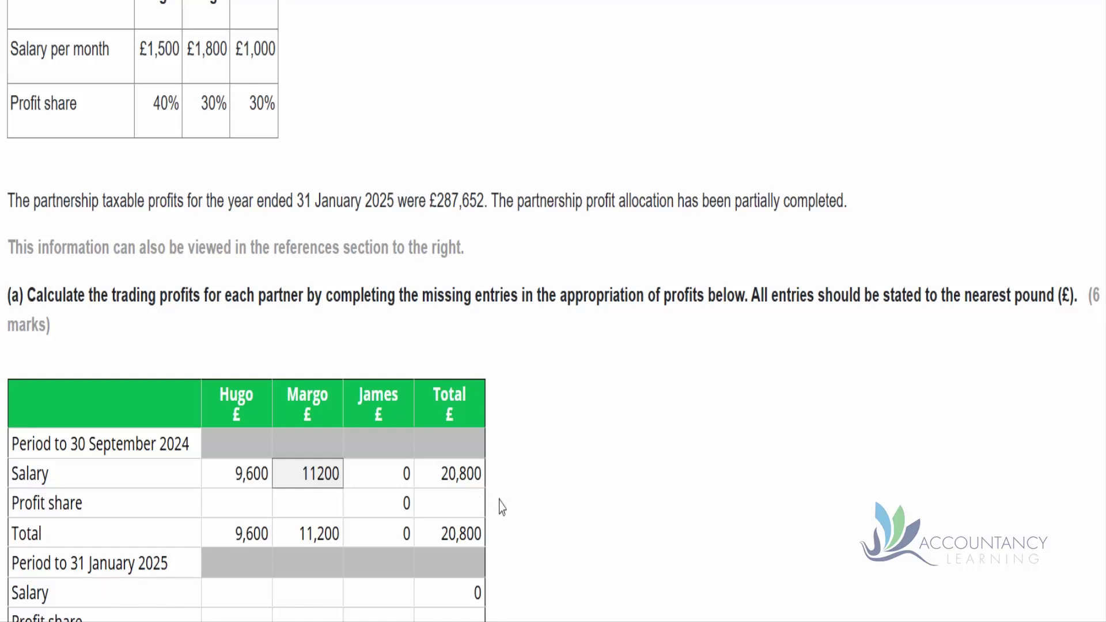
- Enter 170968 as the first-period total profit share, then reformat it as 170,968
click(457, 509)
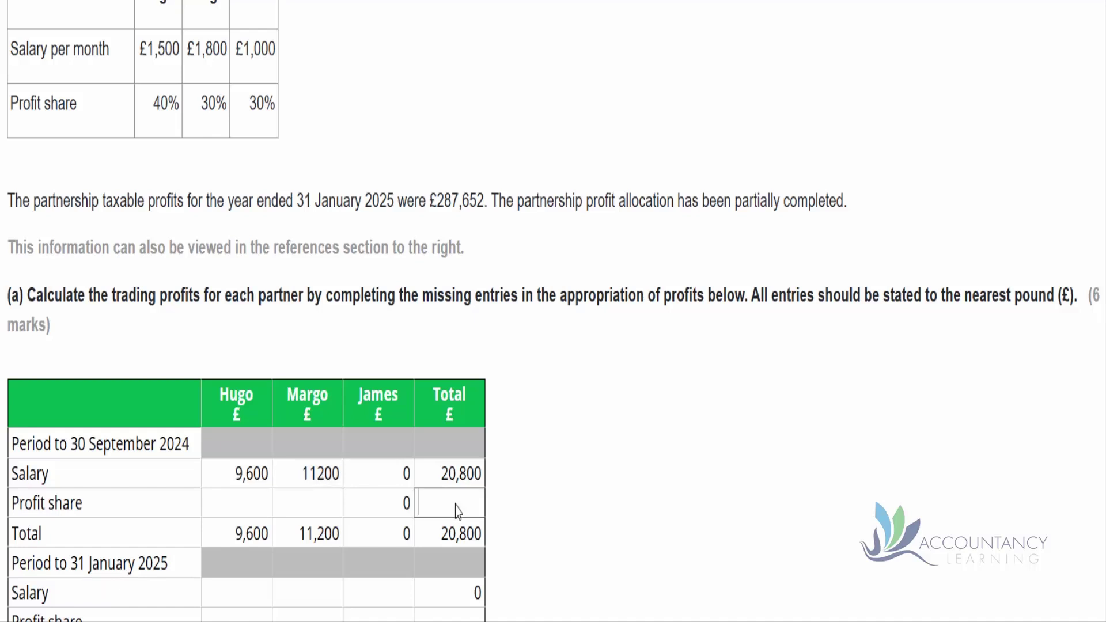
text(170968)
key(Return)
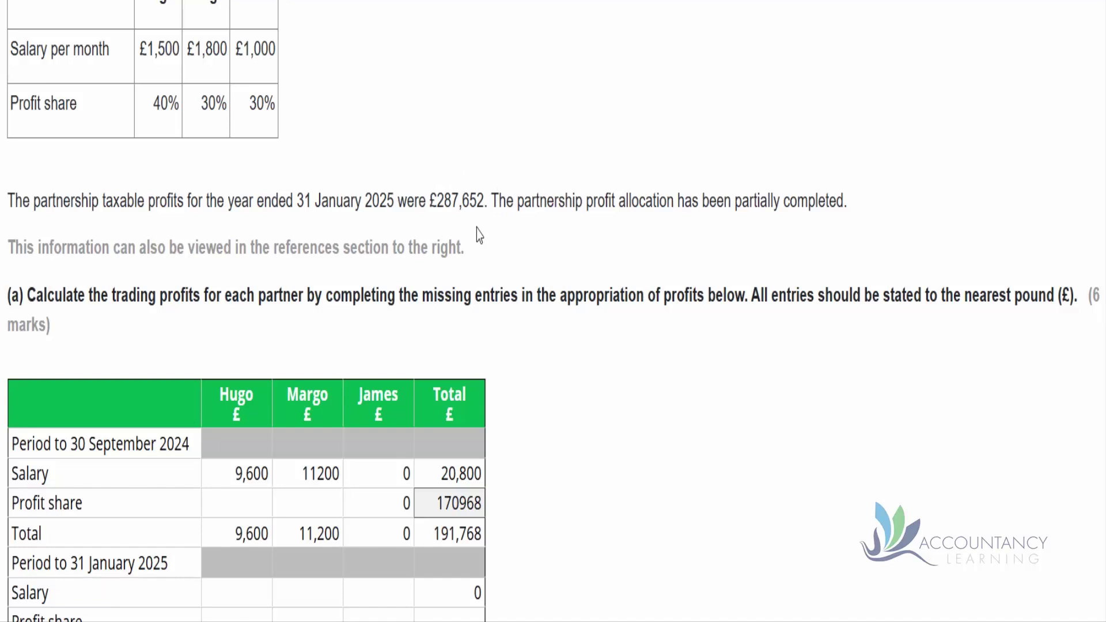
mouse_move(474, 542)
click(461, 505)
click(447, 505)
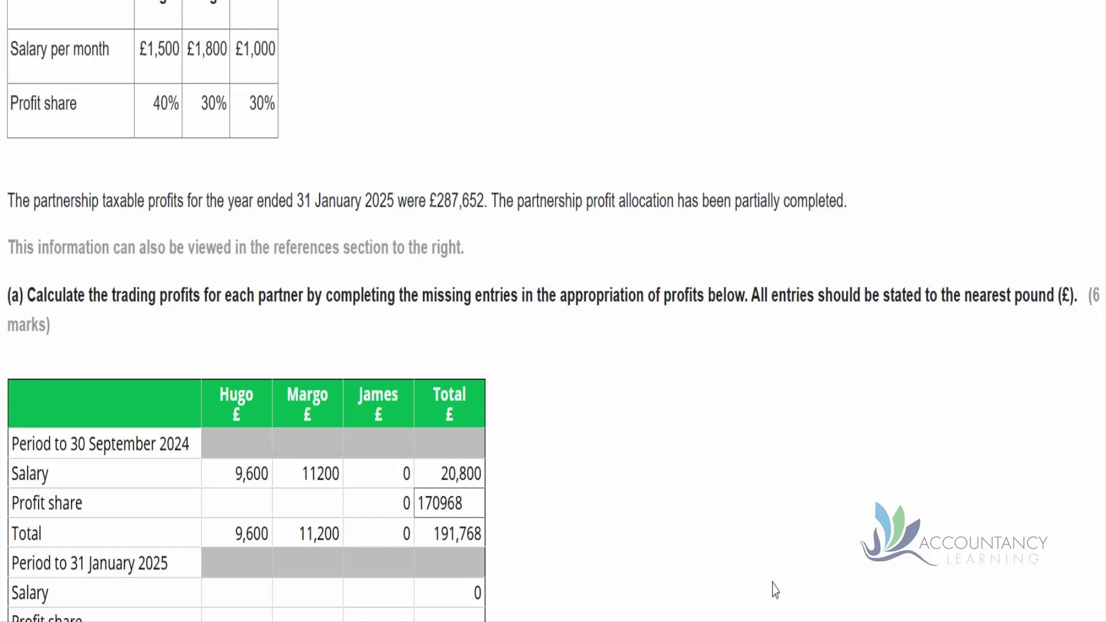
text(,)
click(616, 497)
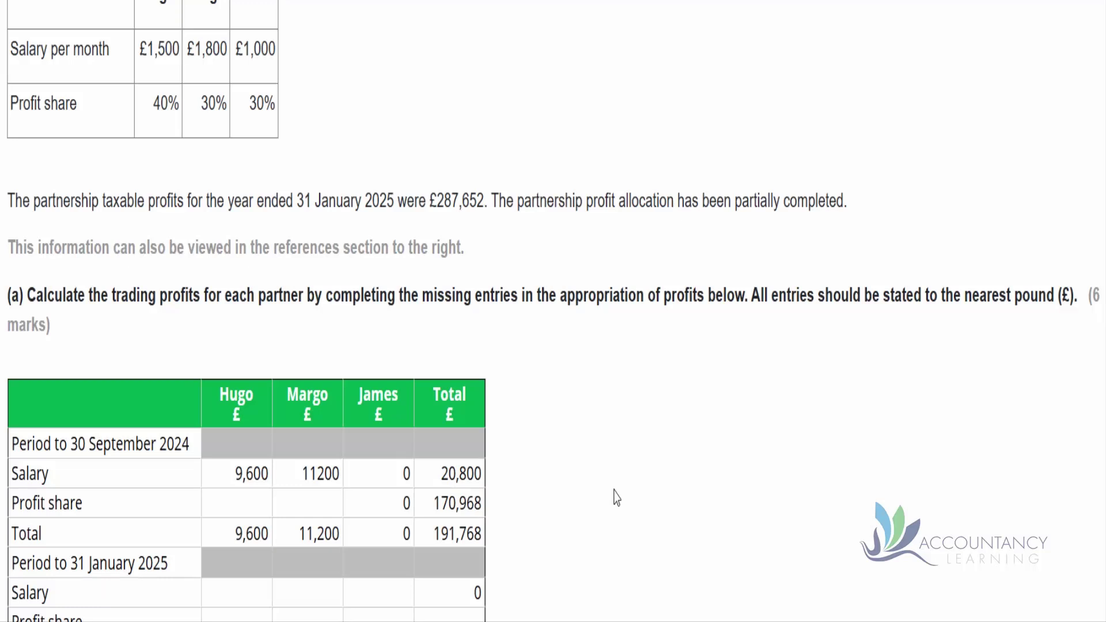
- Fill Hugo's and Margo's first-period profit share cells with 85,484 each
scroll(506, 273, up, 4)
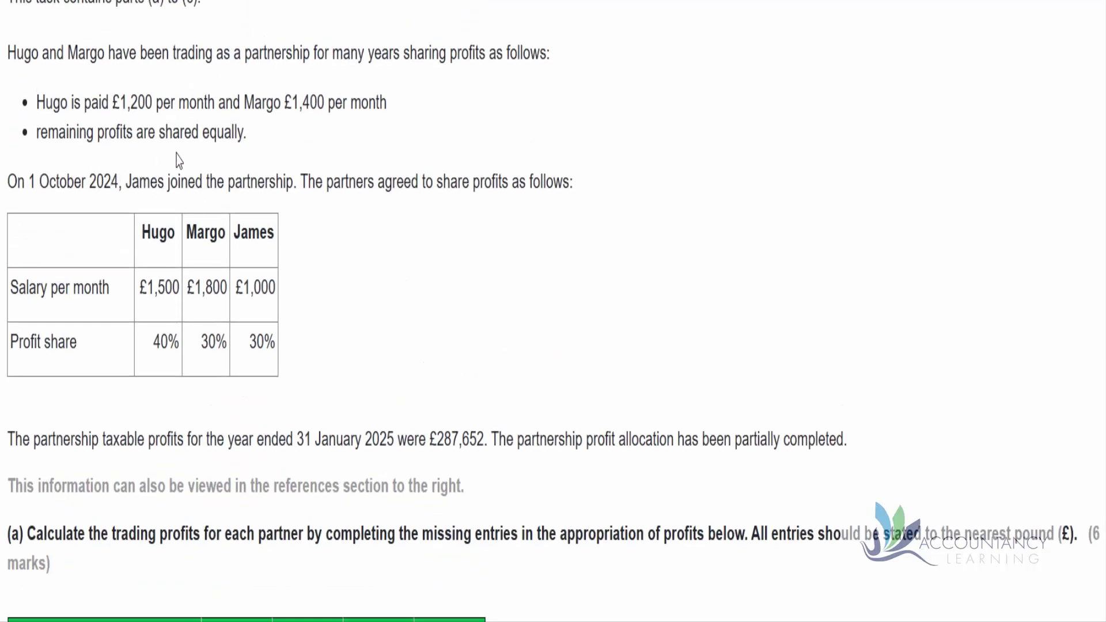
scroll(484, 378, down, 6)
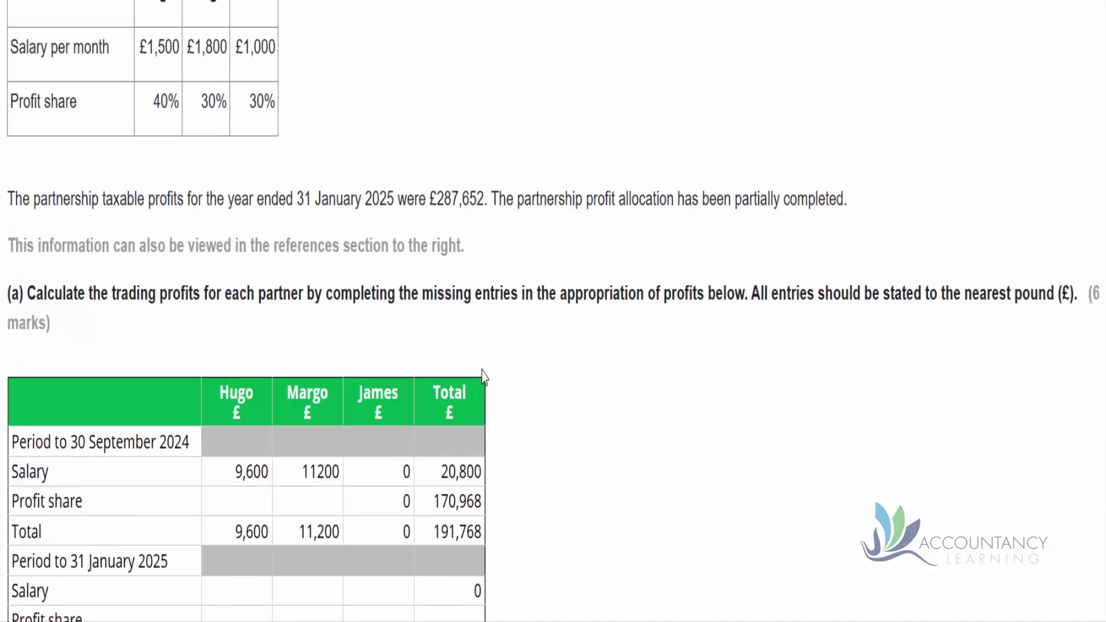
click(261, 395)
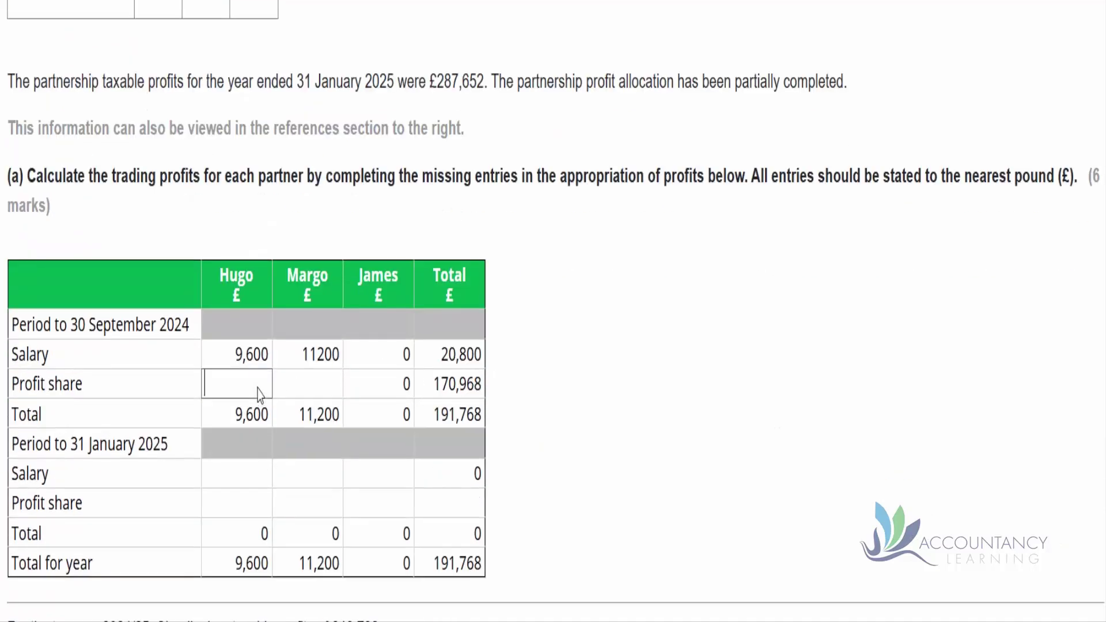
text(85,484)
click(312, 391)
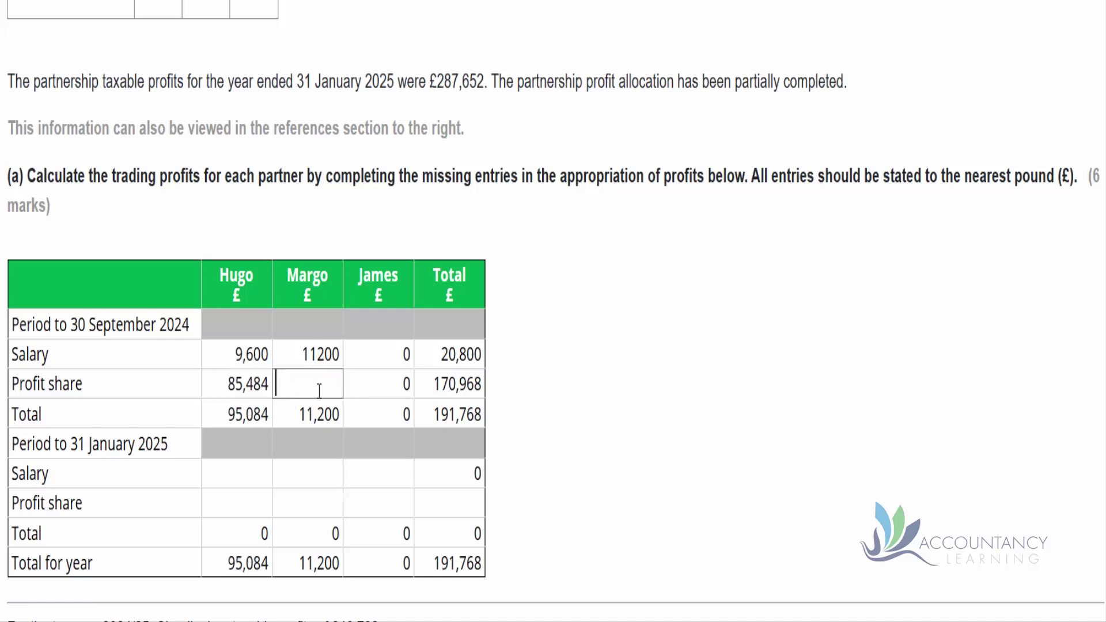
text(85,484)
click(535, 400)
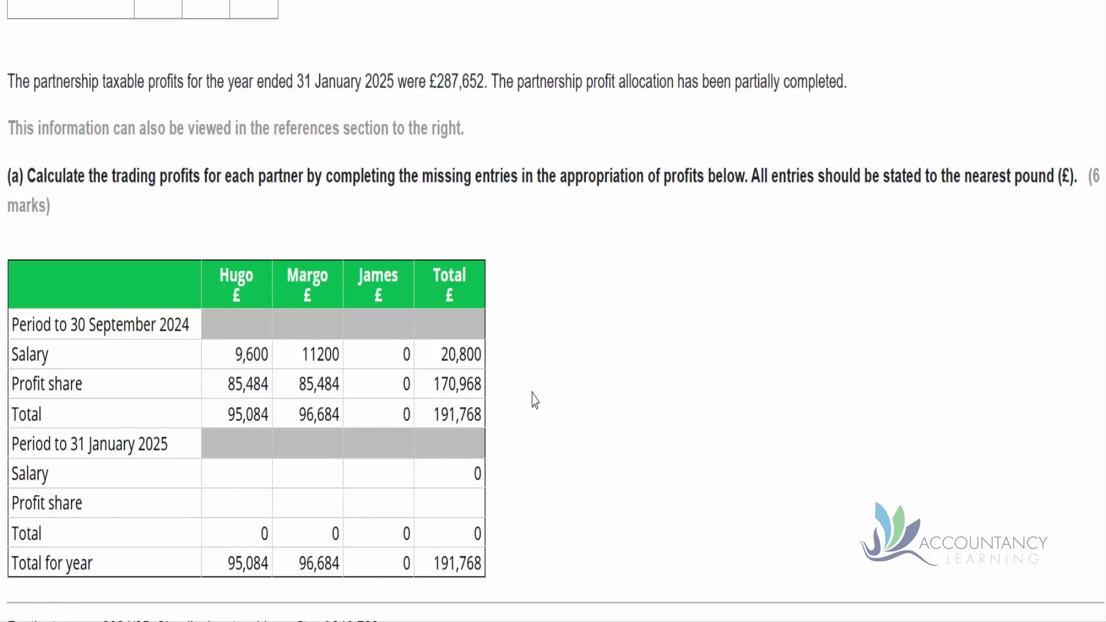
scroll(535, 400, up, 2)
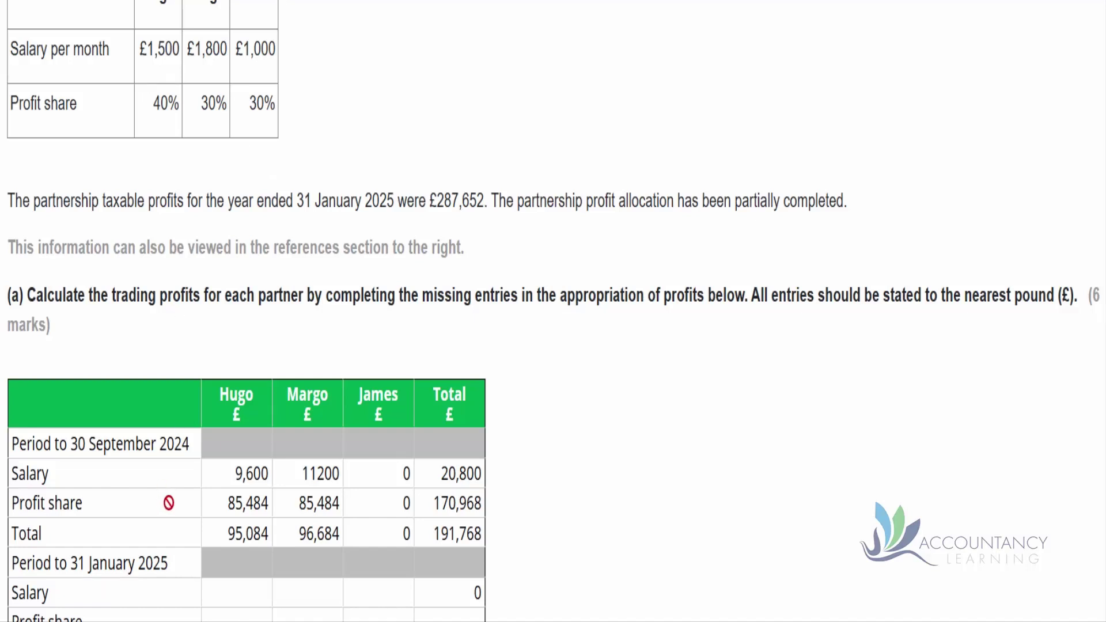
- Fill the second-period salary row with Hugo 6,000, Margo 7,200 and James 4,000
click(264, 603)
text(6,000)
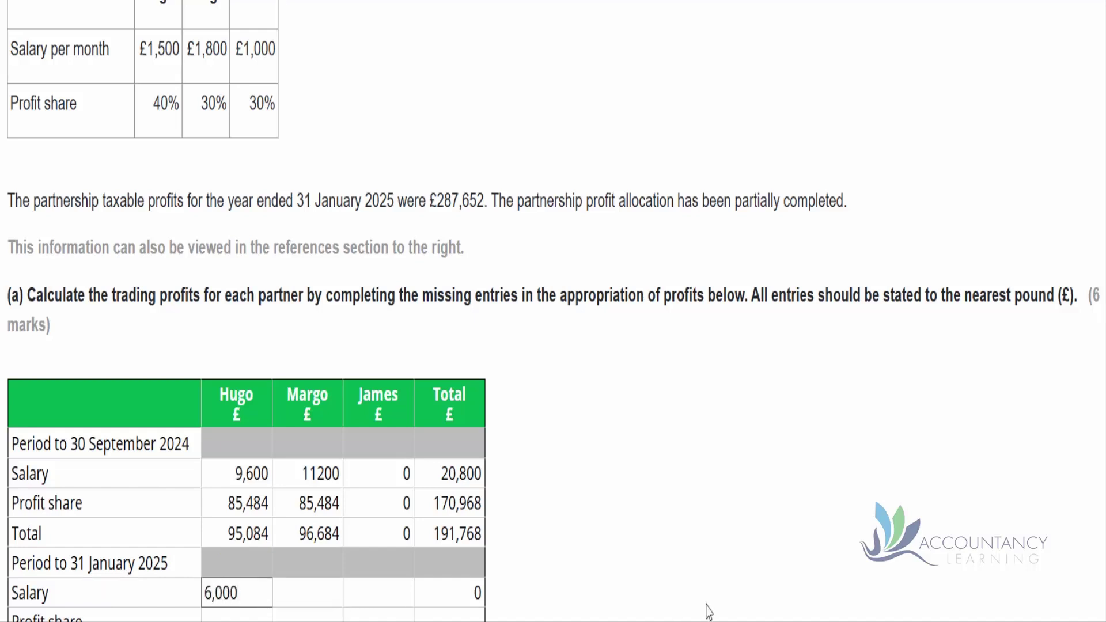
click(643, 544)
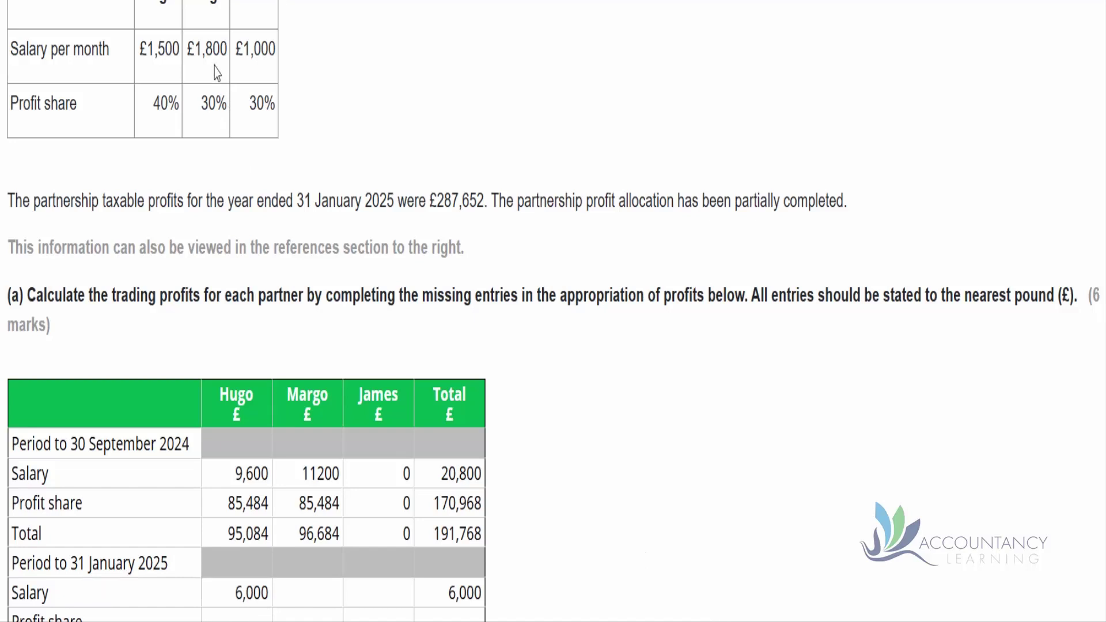
click(326, 594)
text(7,200)
click(269, 68)
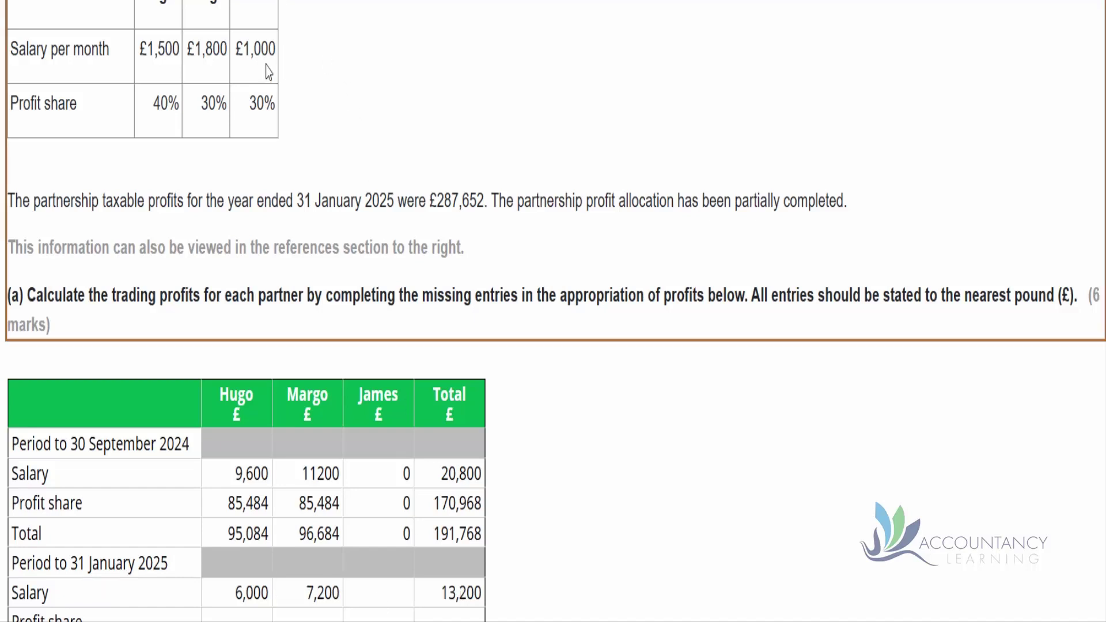
click(391, 603)
text(4,000)
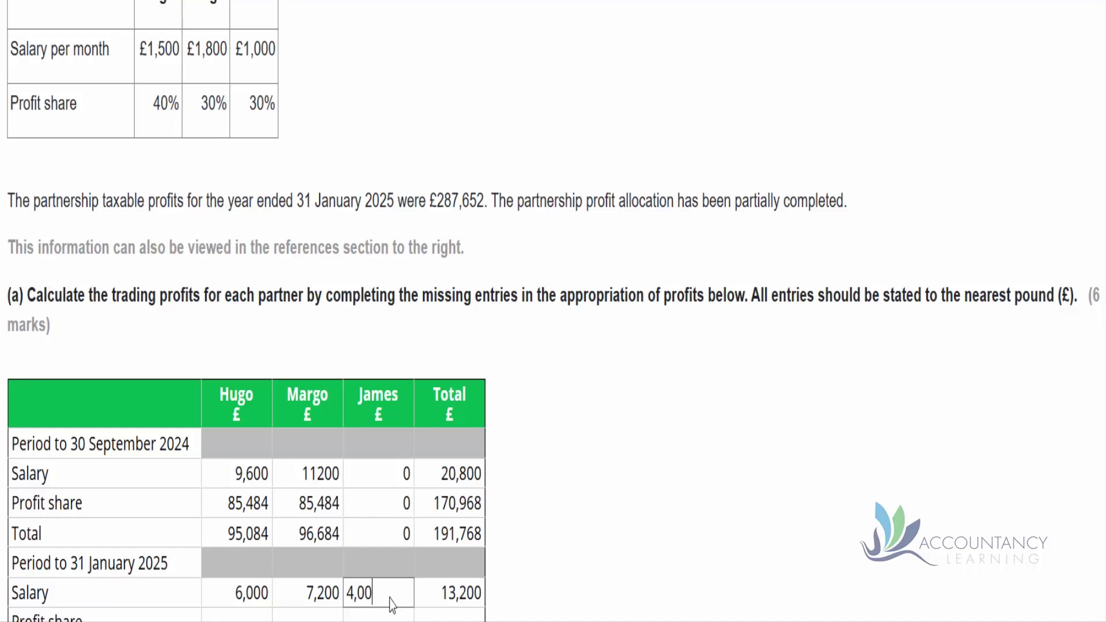
click(647, 514)
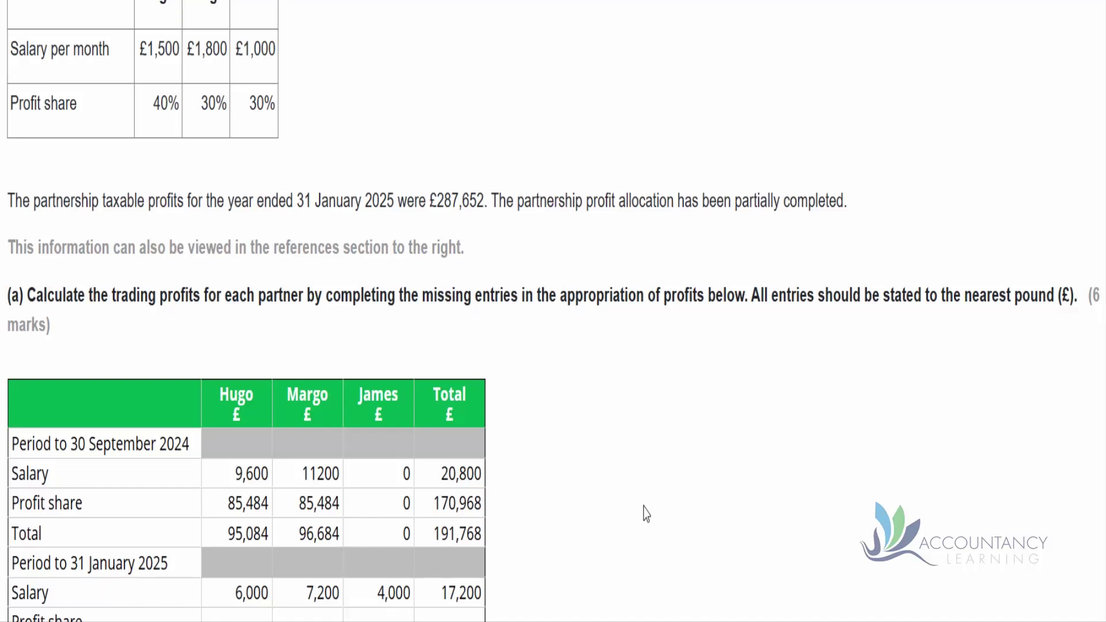